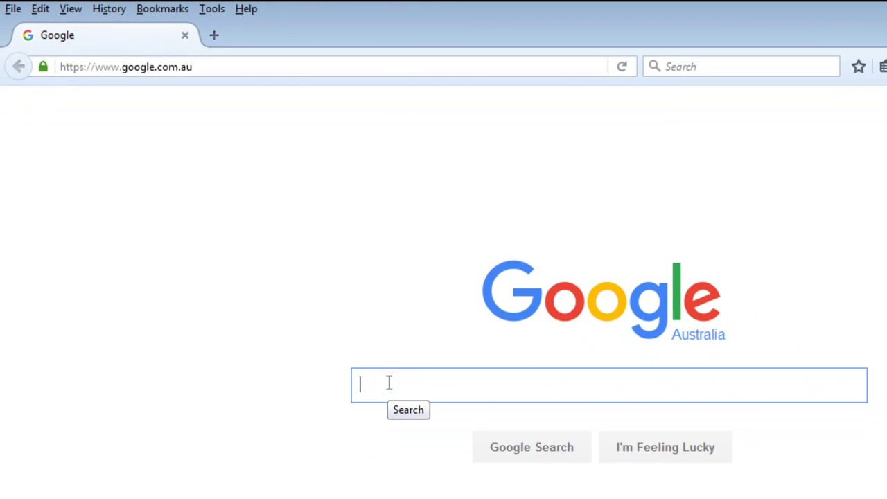
# Search Google for infrarecorder and open the official infrarecorder.org website.
pyautogui.write('inf')
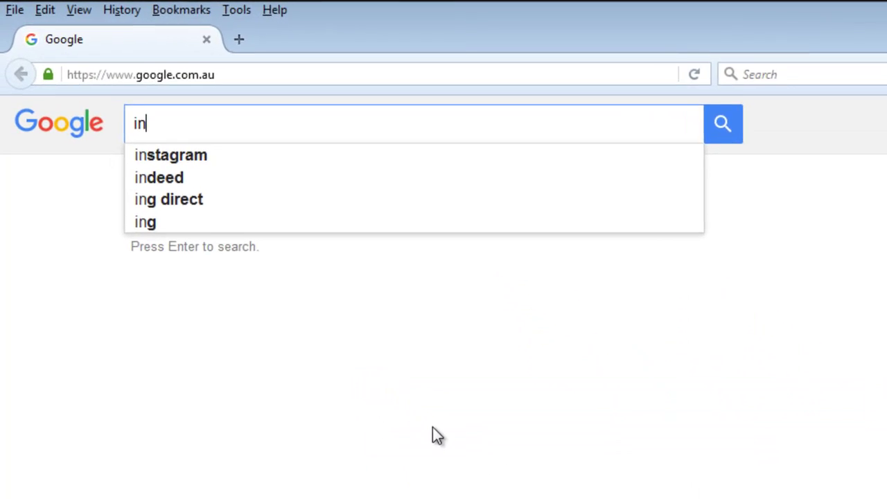
pyautogui.write('r')
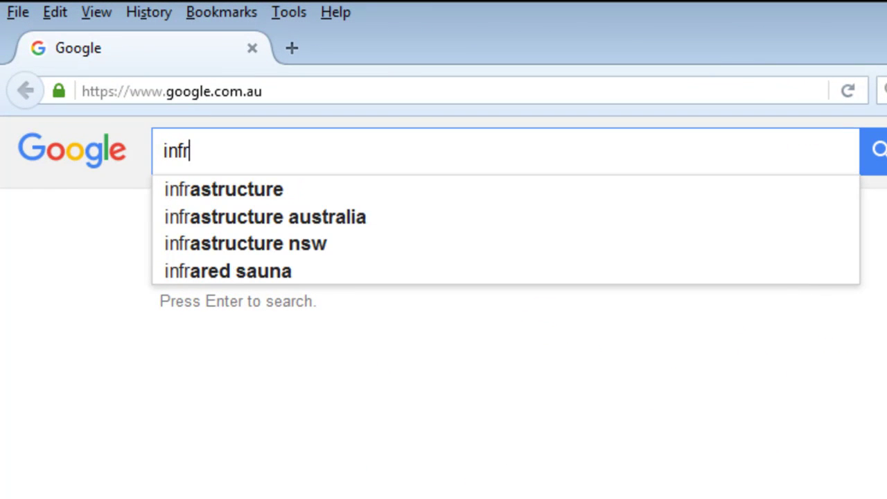
pyautogui.write('are')
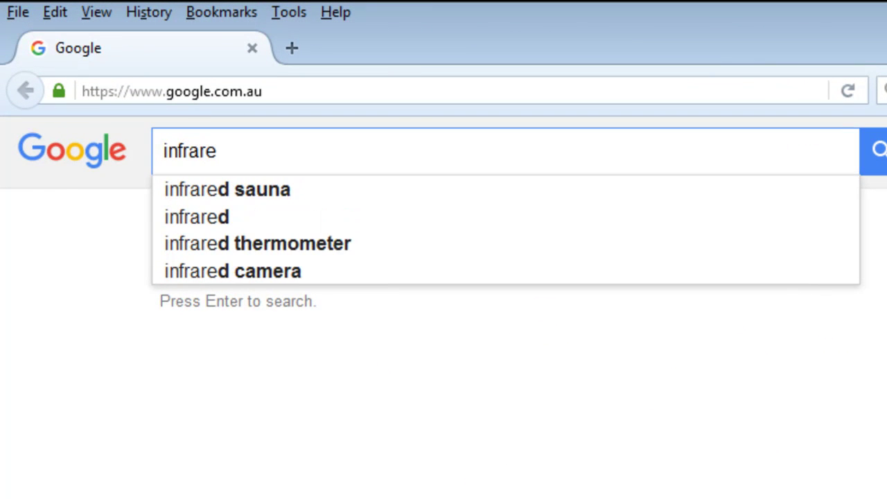
pyautogui.write('corde')
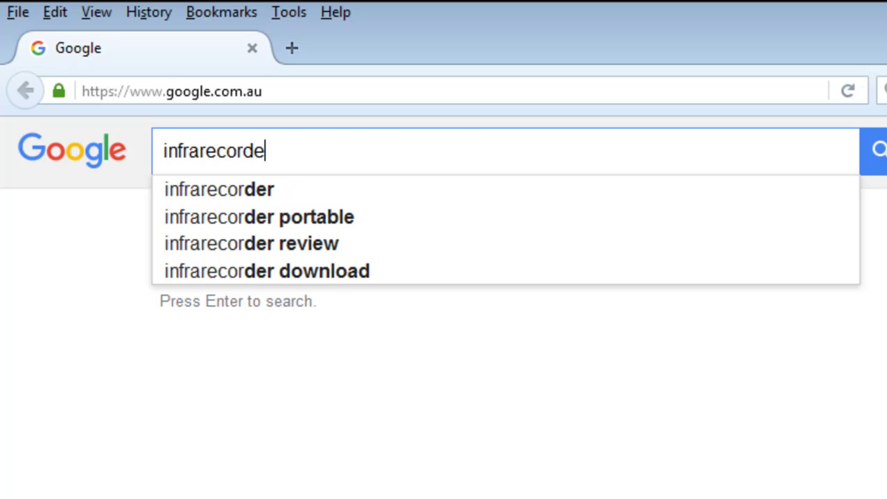
pyautogui.write('r')
pyautogui.click(257, 194)
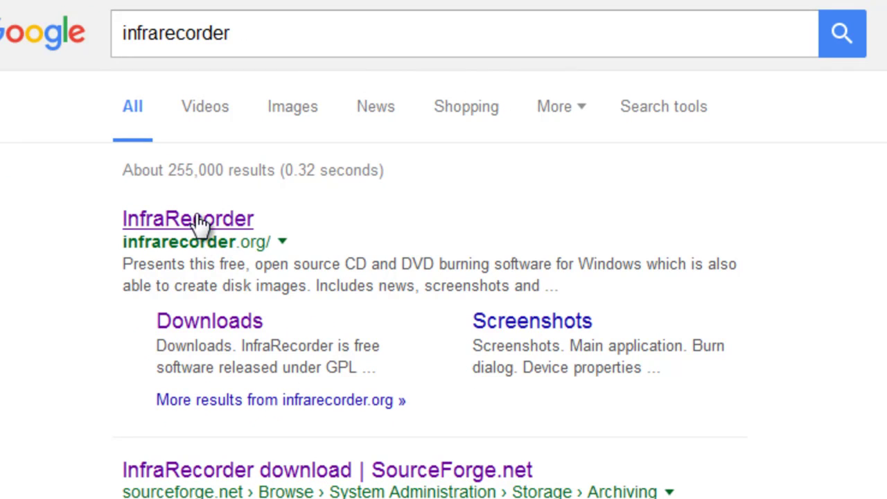
pyautogui.click(196, 218)
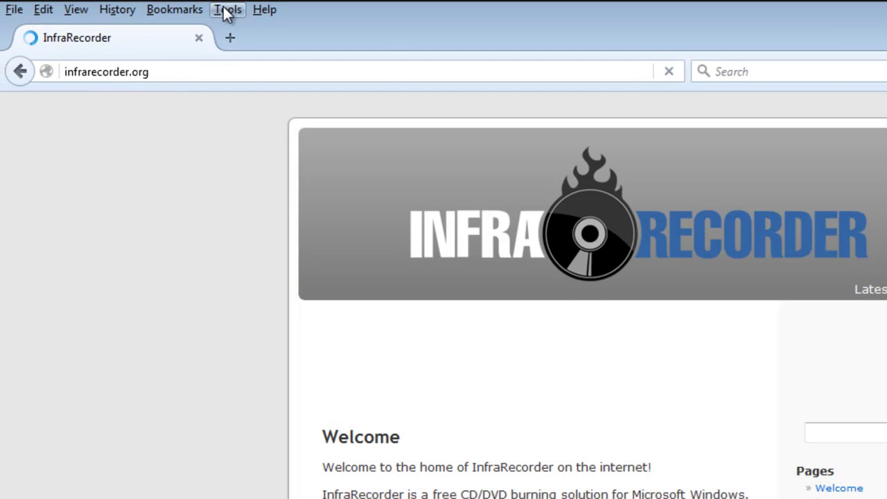
# Set the browser's download folder to computer essentials inside My Documents and close the options page.
pyautogui.click(228, 10)
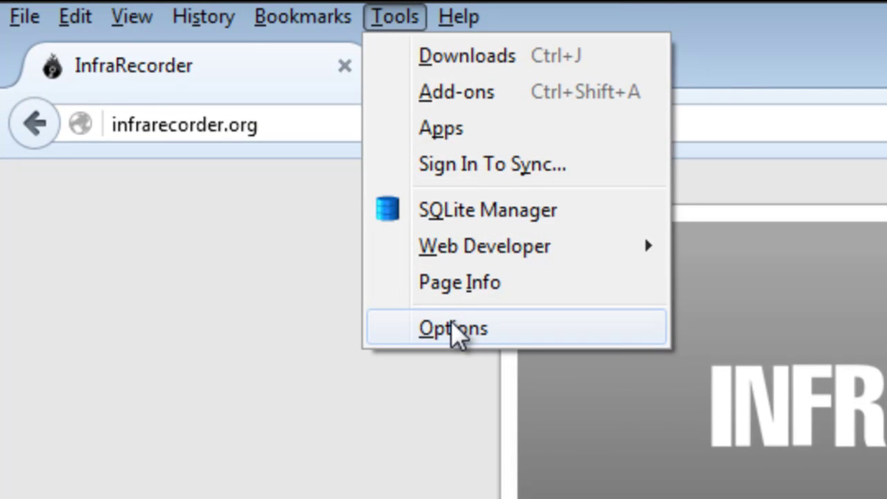
pyautogui.click(454, 328)
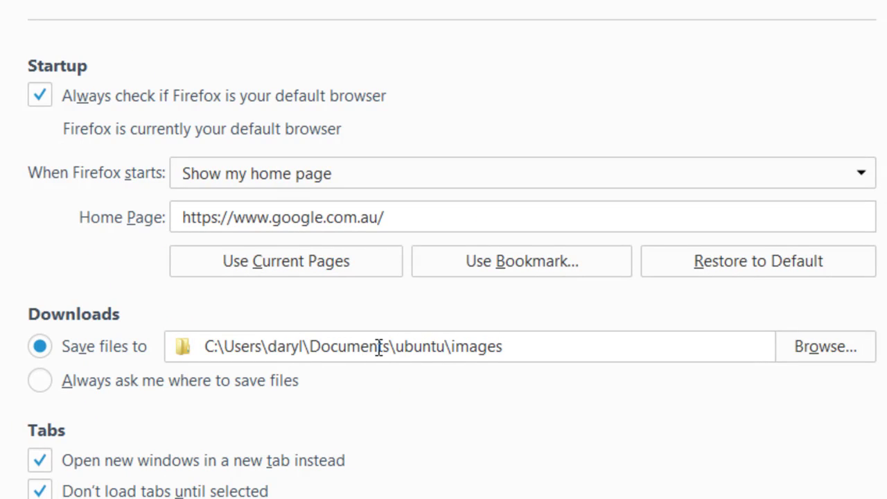
pyautogui.click(411, 348)
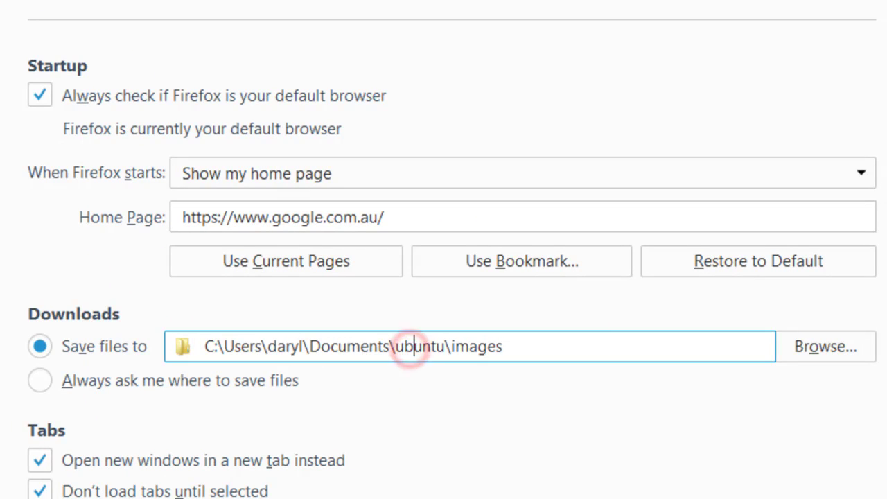
pyautogui.click(807, 345)
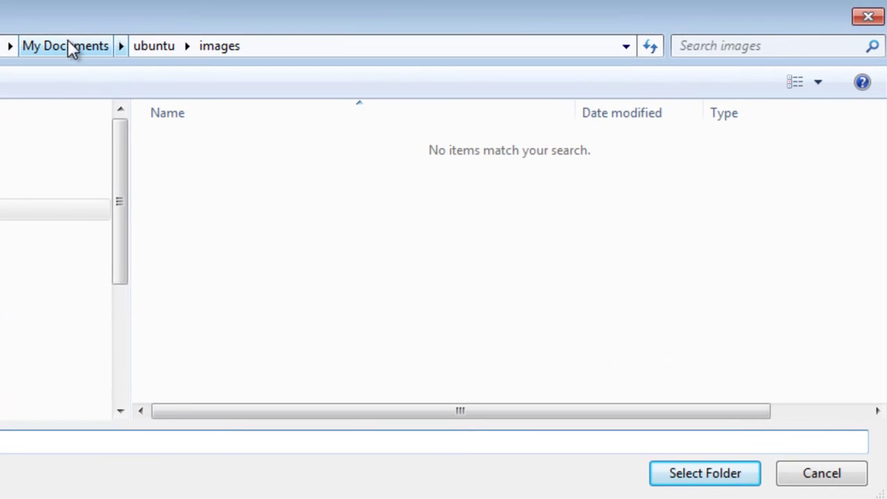
pyautogui.click(63, 44)
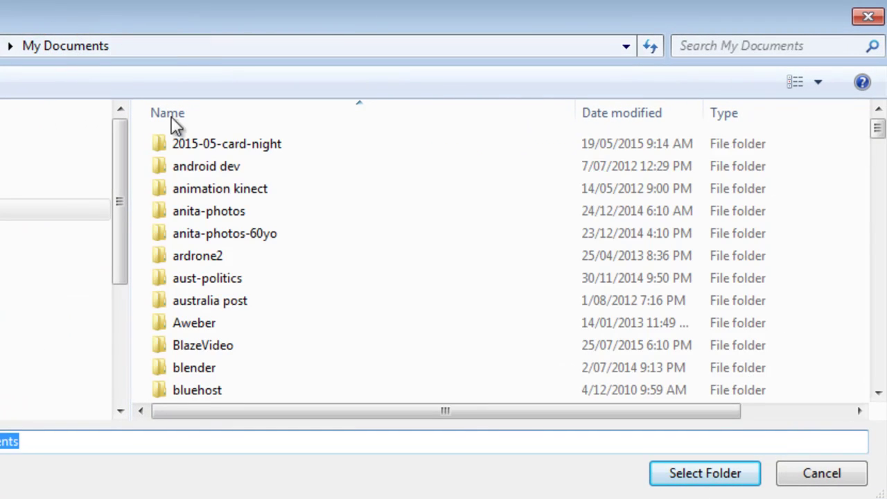
pyautogui.click(380, 232)
pyautogui.scroll(-2, 399, 299)
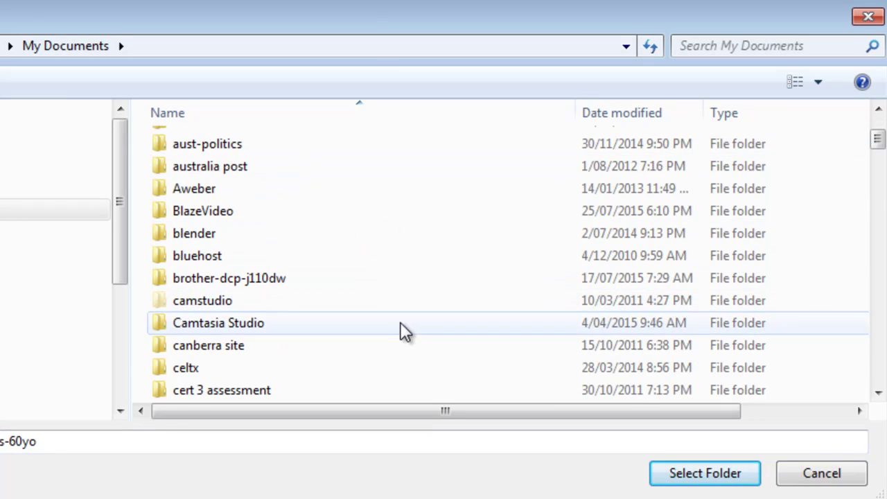
pyautogui.scroll(-2, 393, 352)
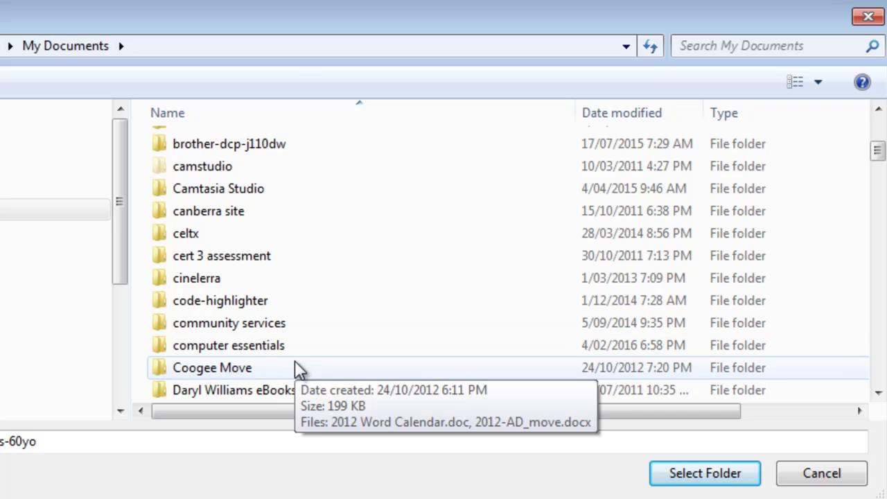
pyautogui.click(260, 345)
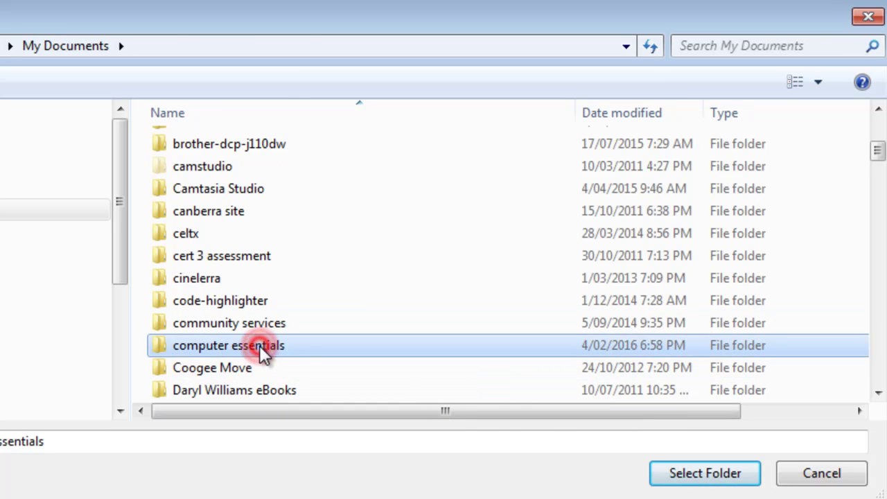
pyautogui.doubleClick(259, 345)
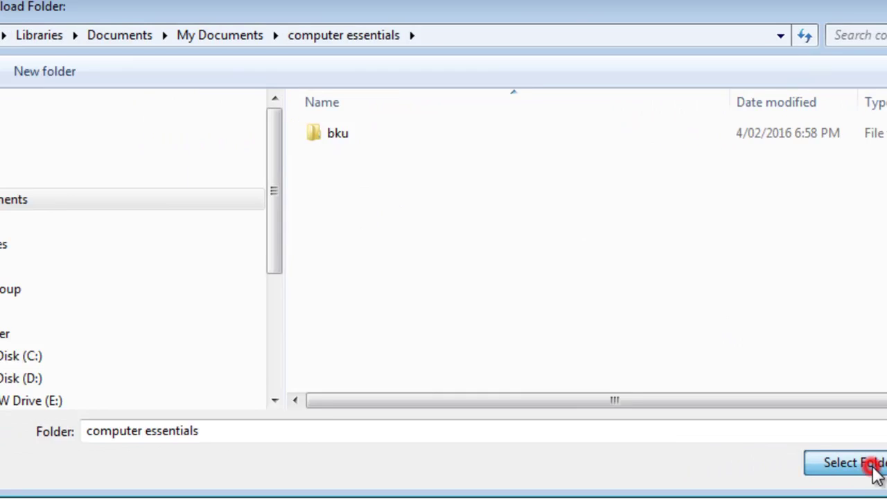
pyautogui.click(714, 480)
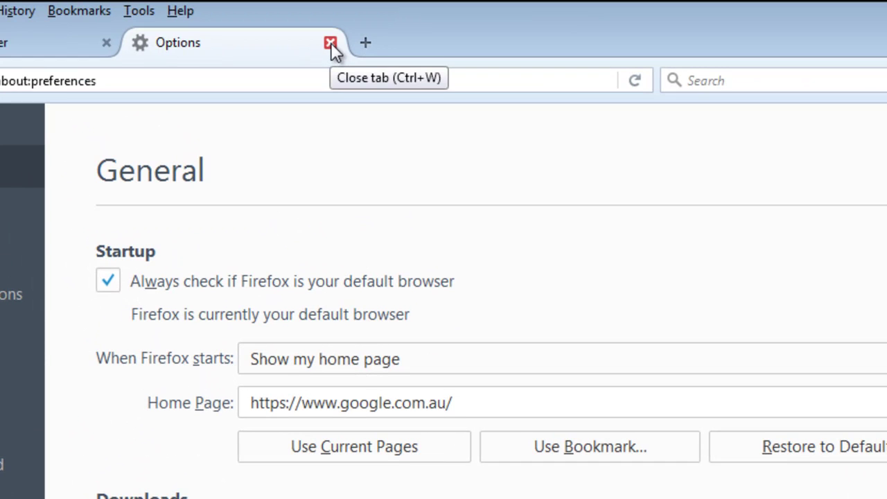
pyautogui.click(331, 42)
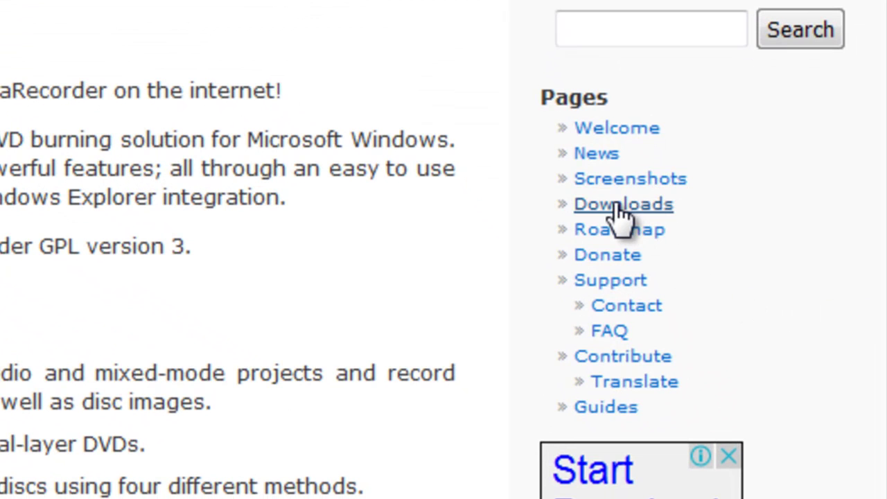
# Open the InfraRecorder downloads page and save the version 0.53 Windows installer, ir053.exe.
pyautogui.click(619, 208)
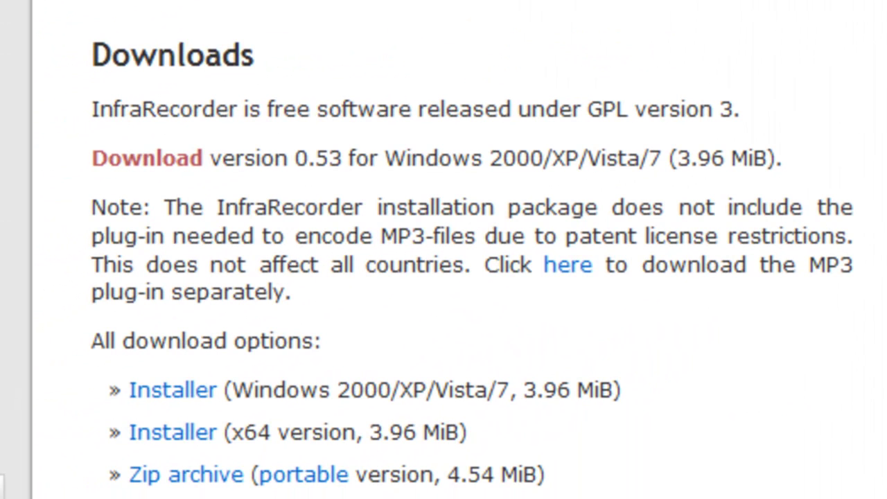
pyautogui.scroll(-3, 443, 249)
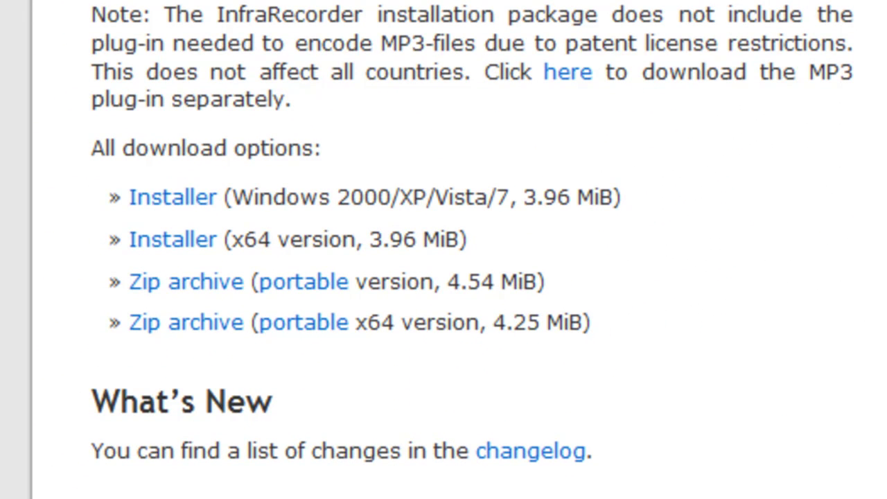
pyautogui.scroll(-3, 444, 250)
pyautogui.scroll(3, 444, 250)
pyautogui.scroll(-3, 443, 249)
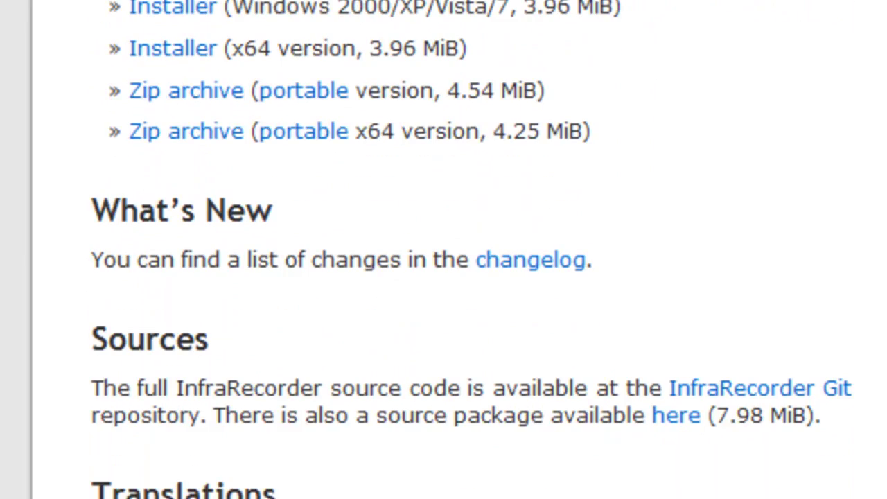
pyautogui.scroll(4, 10, 79)
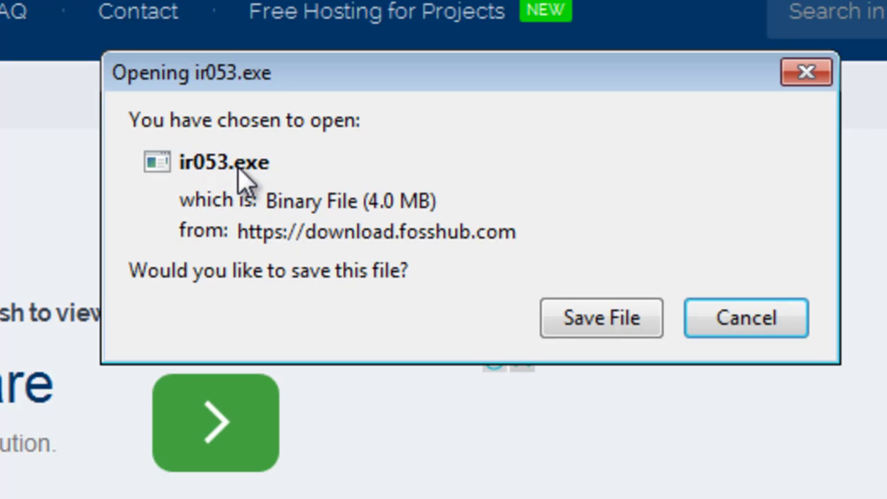
pyautogui.click(617, 323)
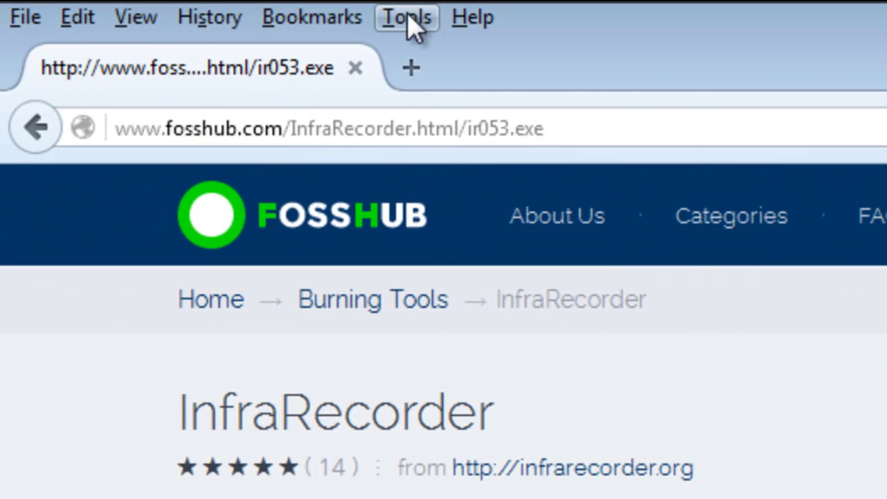
# Run ir053.exe from the folder it was downloaded to and choose English as the InfraRecorder language.
pyautogui.click(406, 17)
pyautogui.click(478, 57)
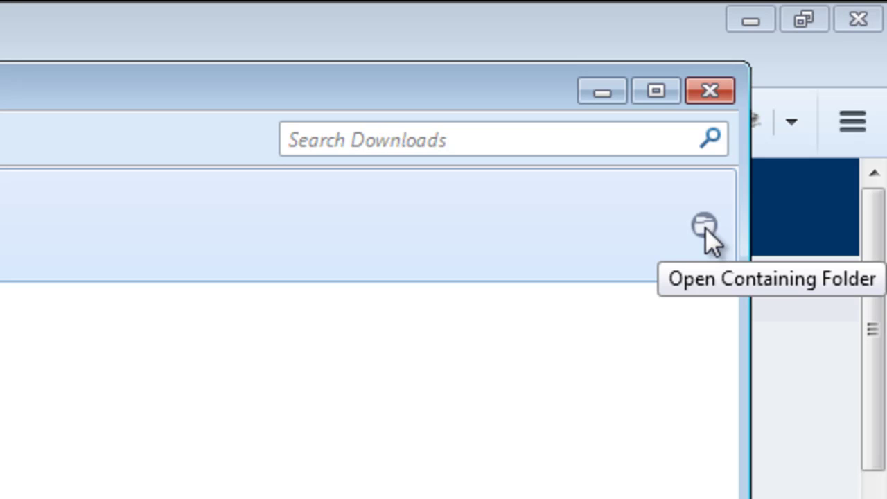
pyautogui.click(705, 228)
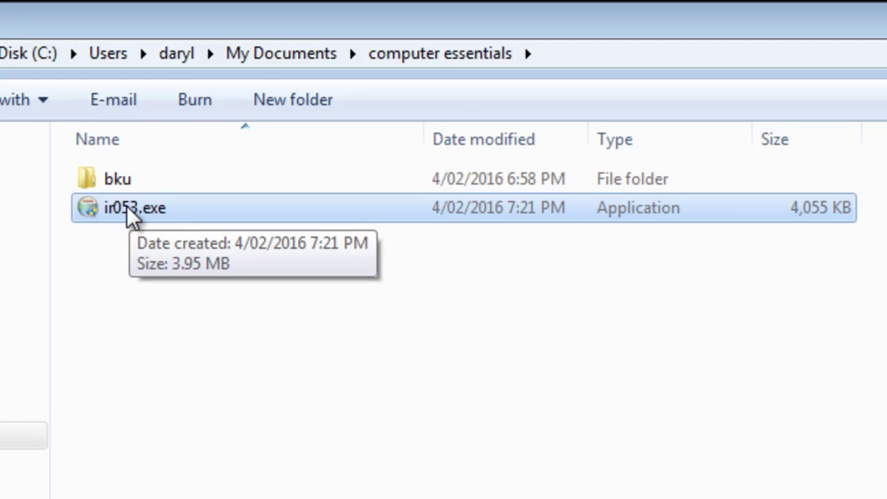
pyautogui.doubleClick(128, 211)
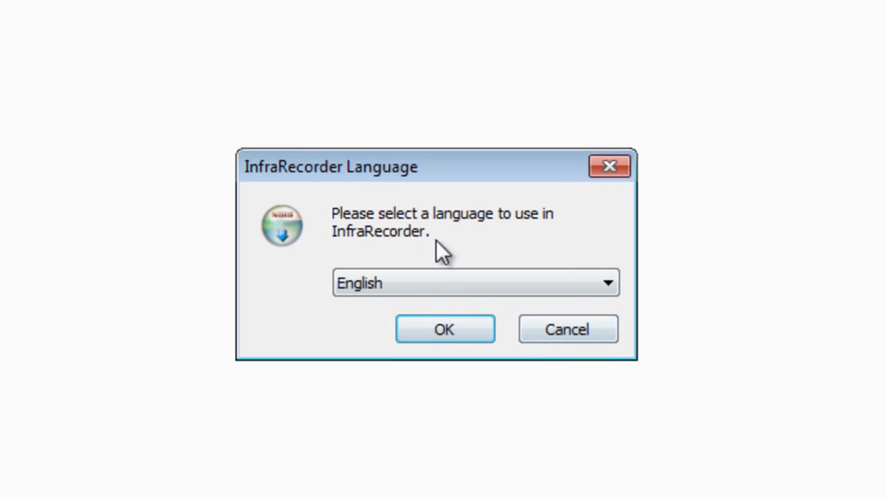
pyautogui.click(610, 285)
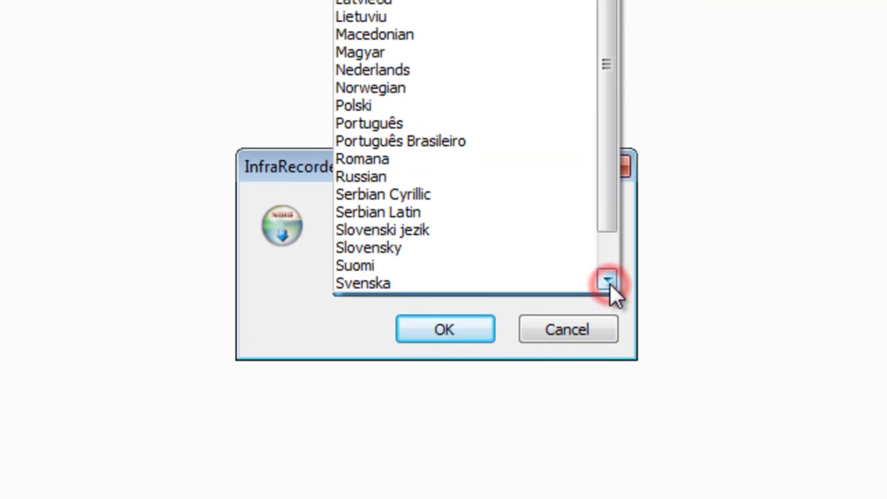
pyautogui.click(610, 283)
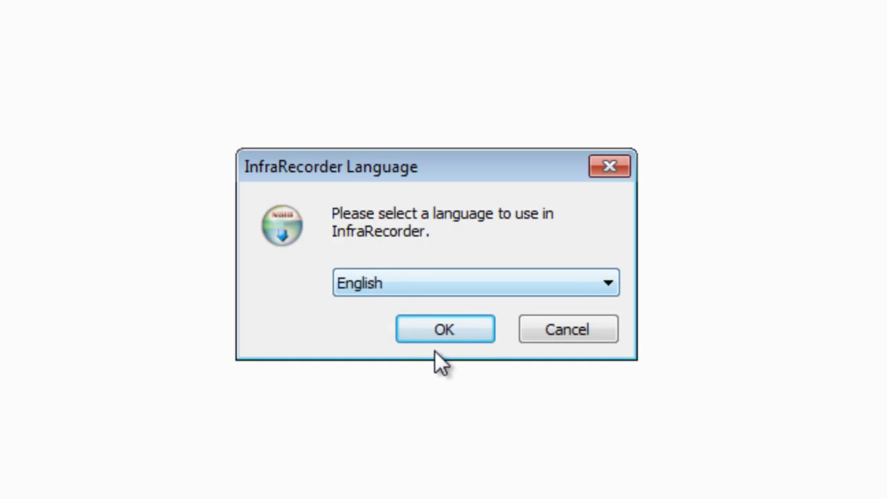
pyautogui.click(448, 332)
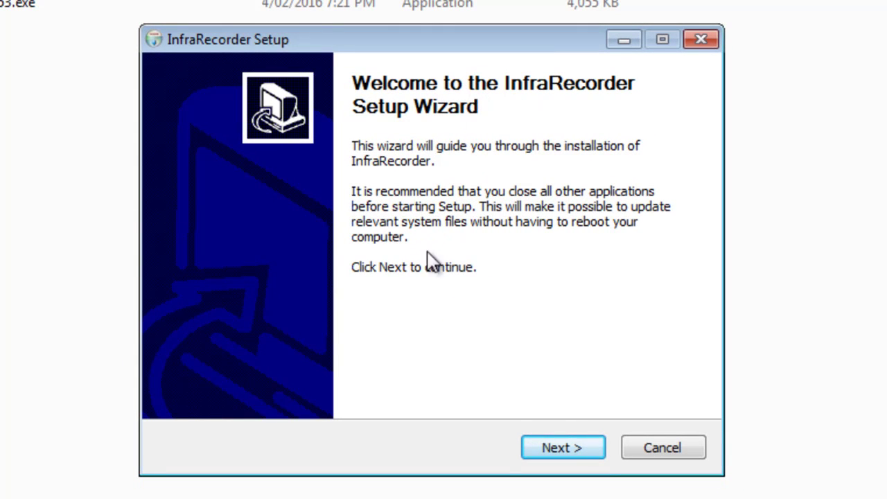
# Accept the license agreement and install the Full set of InfraRecorder components in C:\Program Files\InfraRecorder.
pyautogui.click(567, 450)
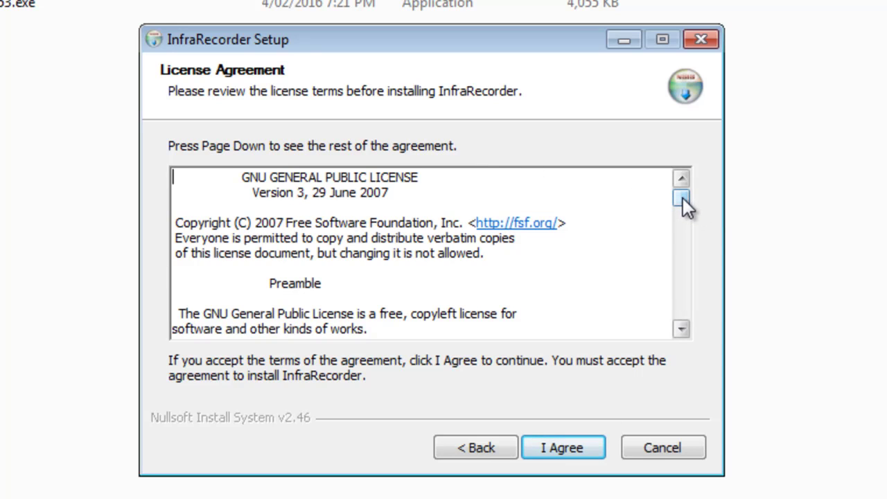
pyautogui.moveTo(683, 198); pyautogui.dragTo(689, 307)
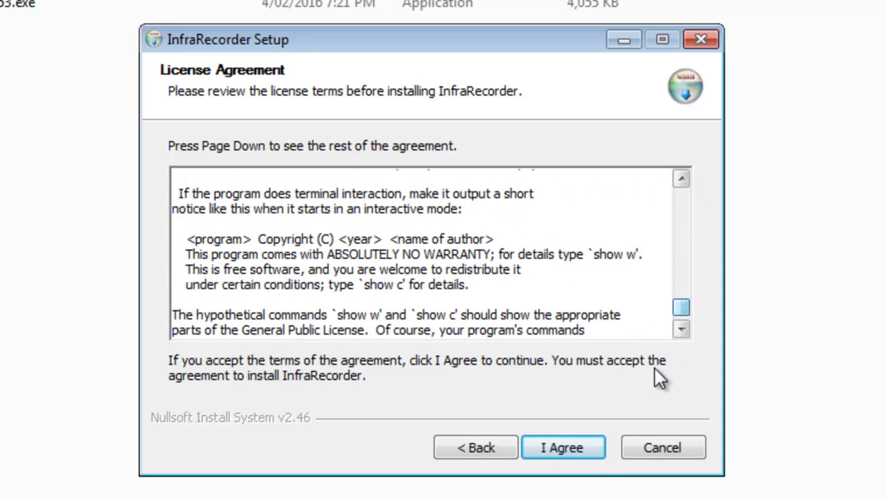
pyautogui.click(577, 452)
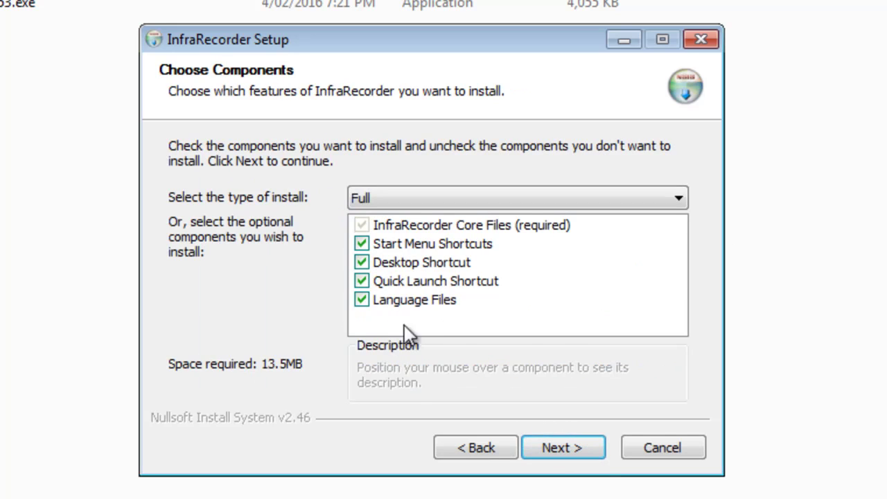
pyautogui.click(564, 447)
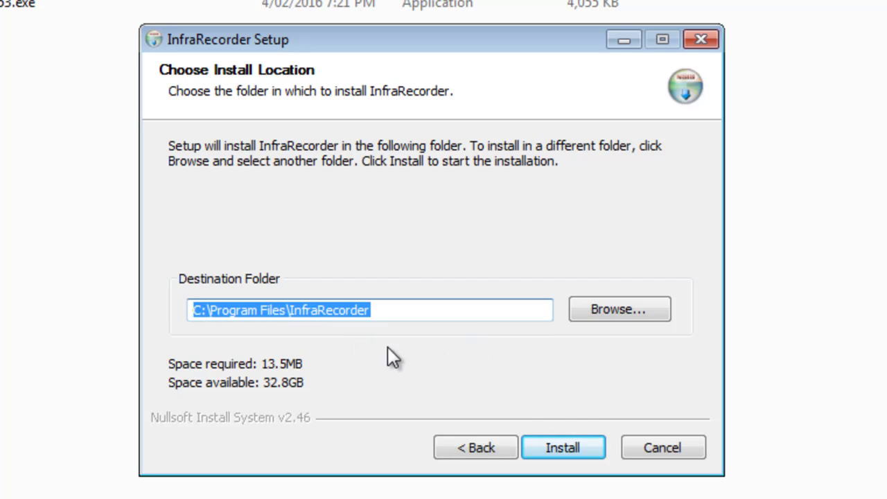
pyautogui.click(577, 449)
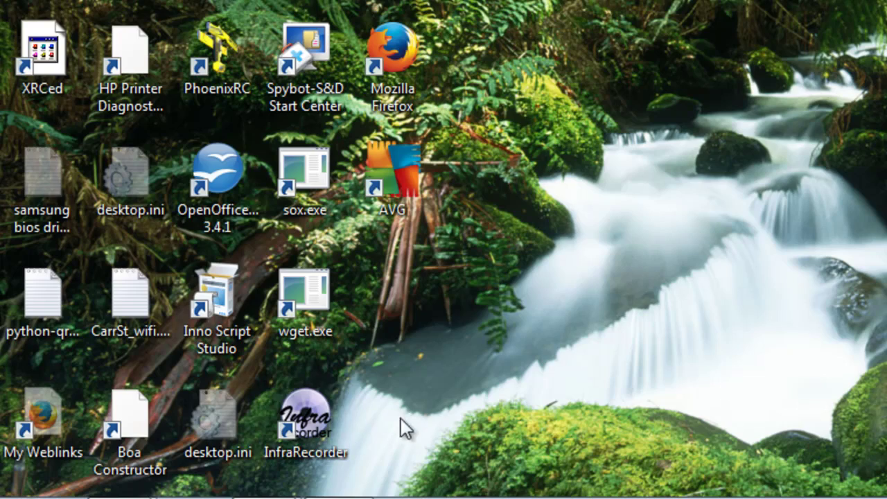
# Burn ubuntu-14.04.3-desktop-amd64.iso to the disc in drive E: with InfraRecorder at Maximum speed using Session-At-Once, and close the program.
pyautogui.doubleClick(310, 416)
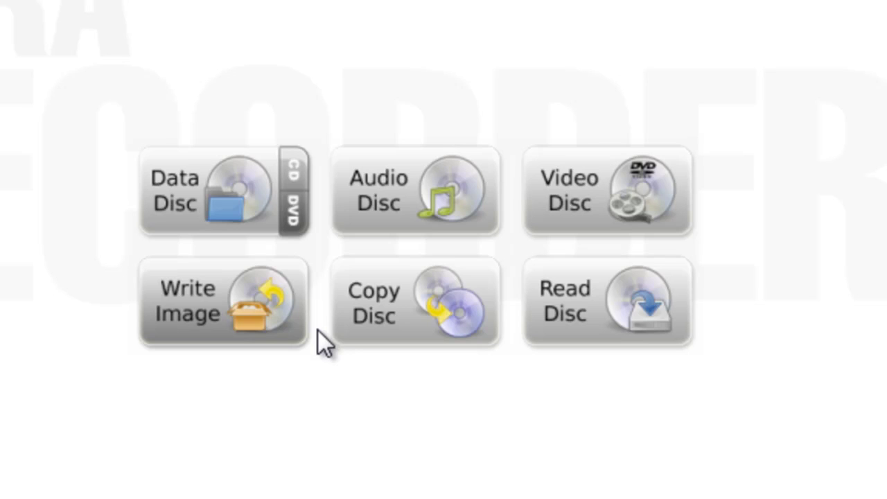
pyautogui.click(249, 309)
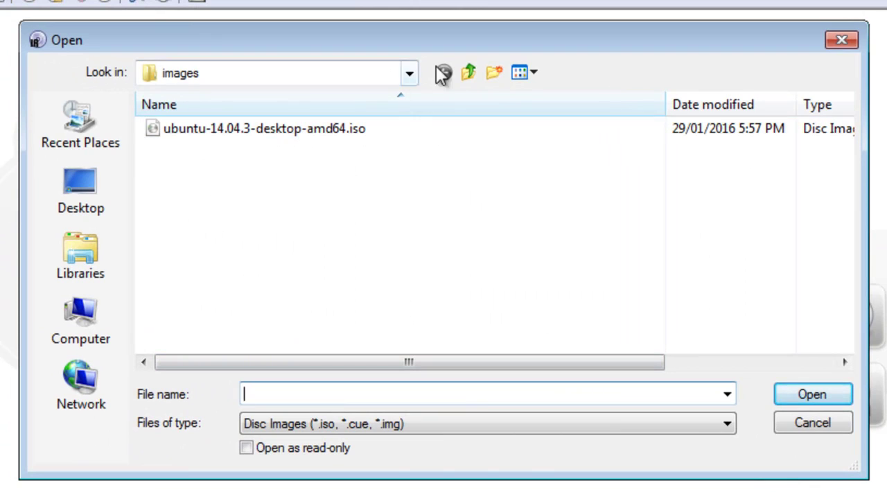
pyautogui.click(247, 129)
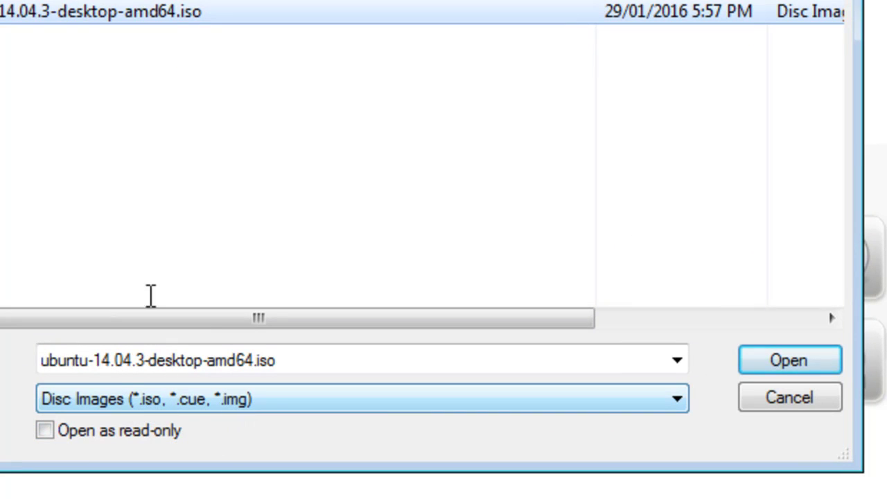
pyautogui.click(185, 11)
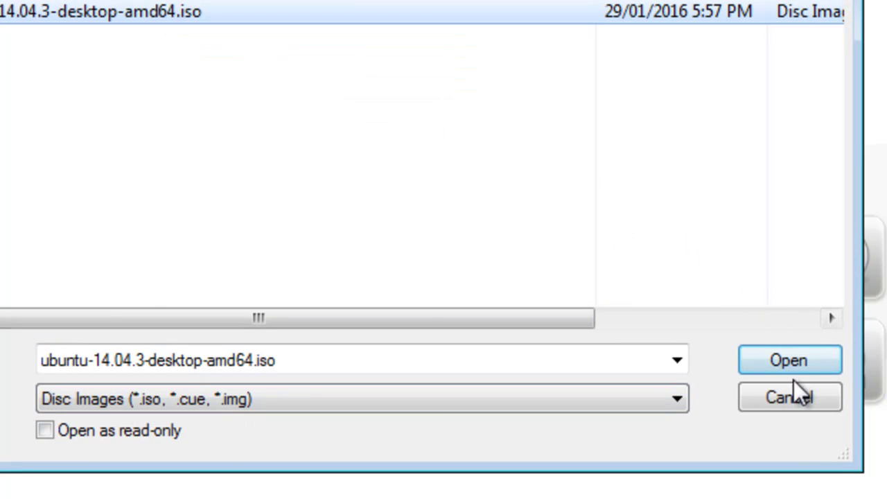
pyautogui.click(789, 362)
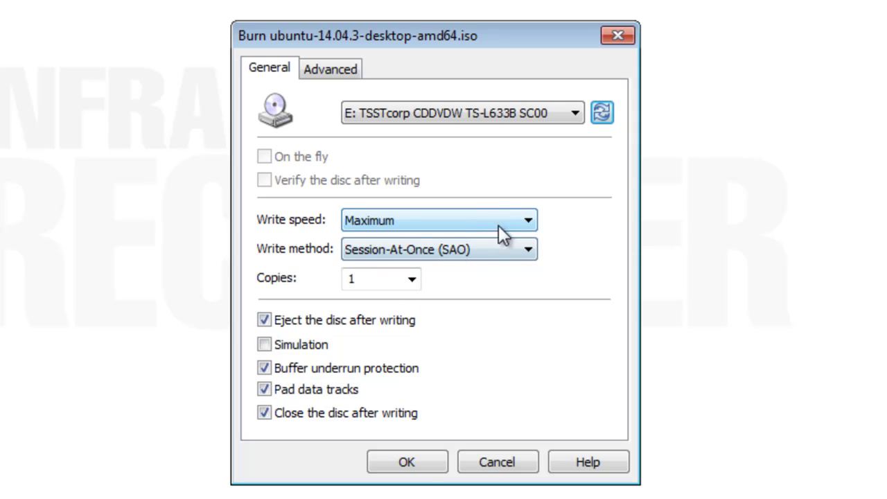
pyautogui.click(407, 464)
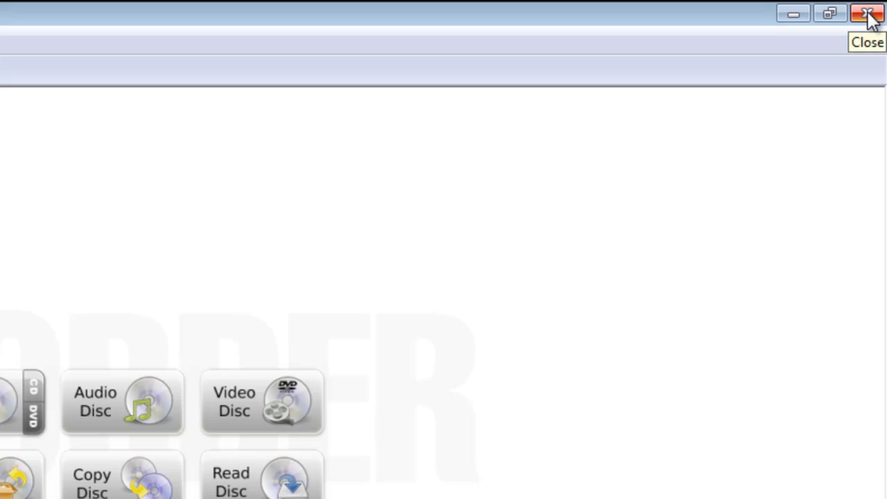
pyautogui.click(868, 16)
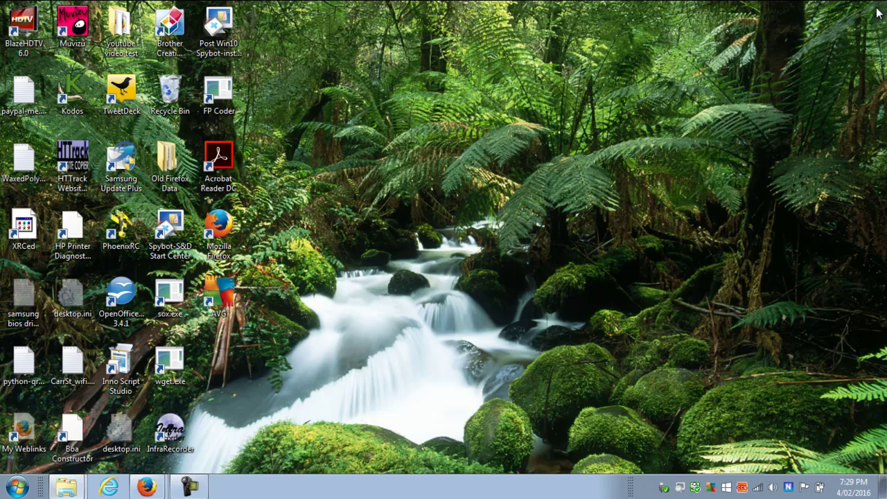